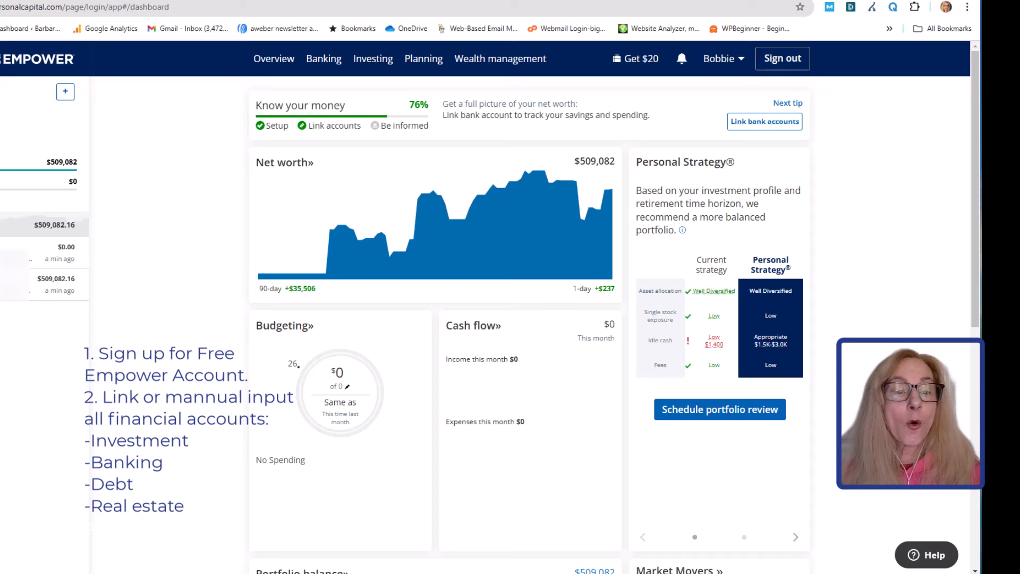
Step: Open the options for linking a financial account, look over the listed institutions, and close them
click(66, 94)
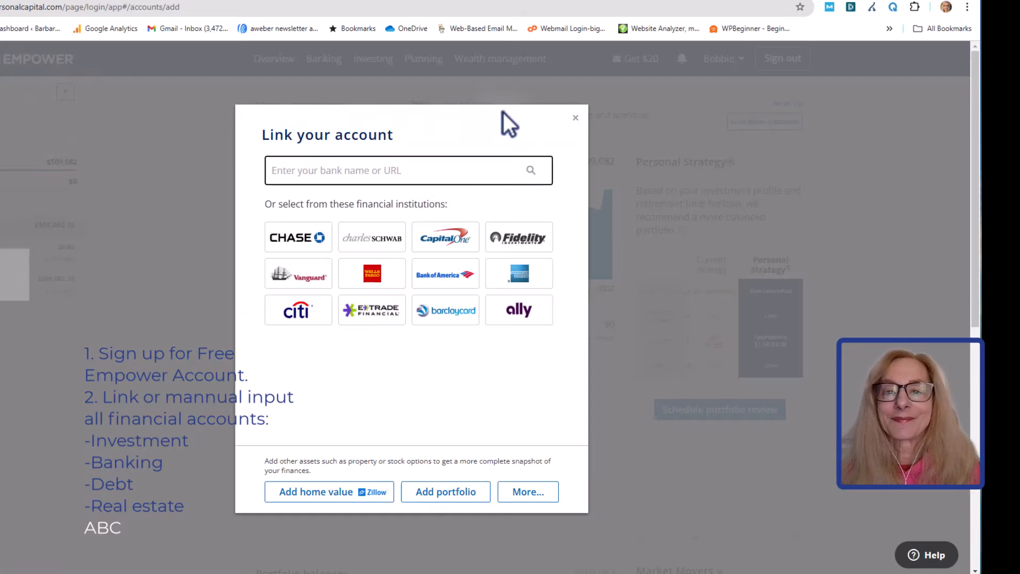
click(575, 118)
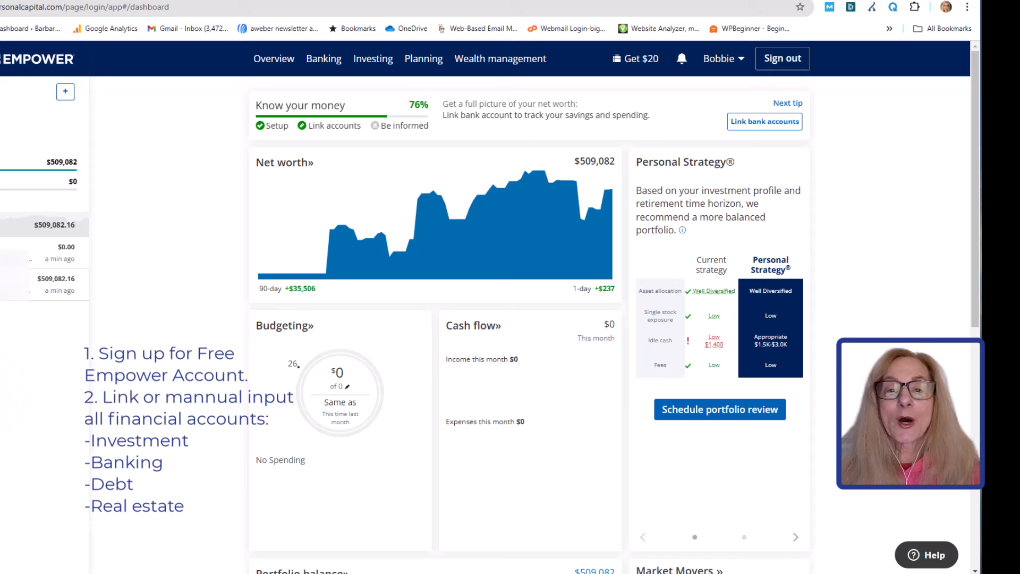
Step: Open the Retirement planner and look over the projected portfolio value and retirement forecast
mouse_move(414, 72)
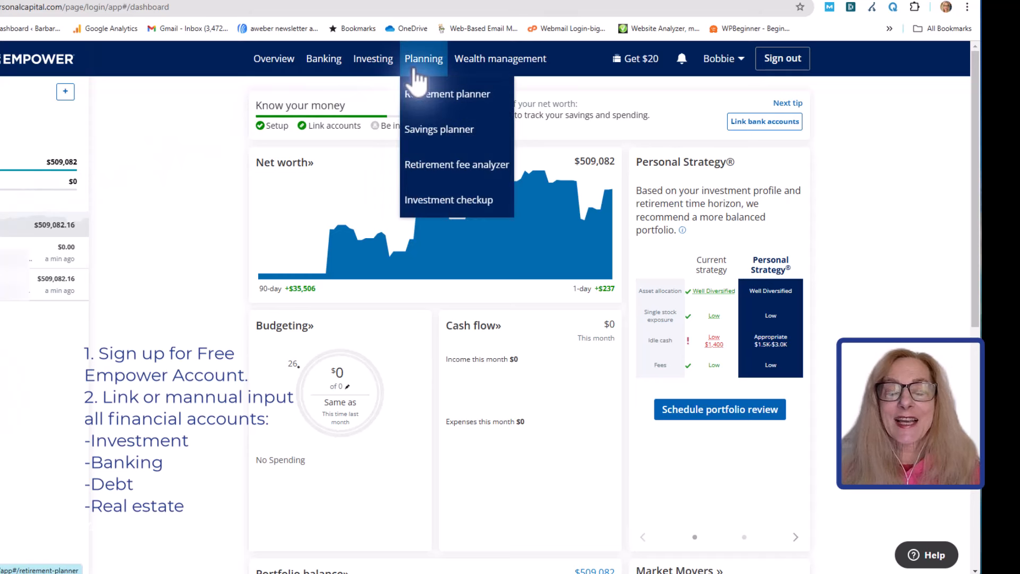
click(419, 100)
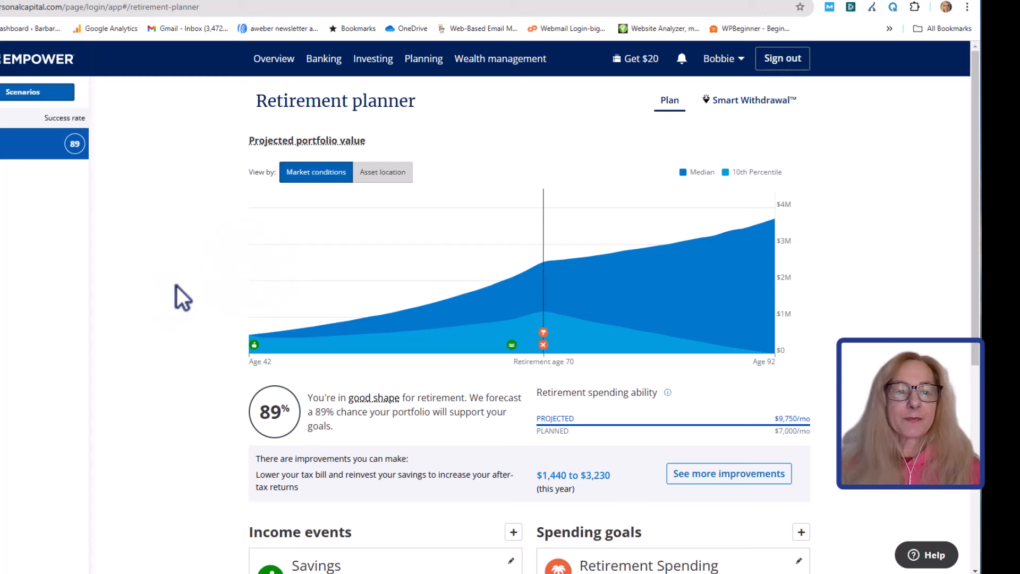
scroll(177, 279, down, 1)
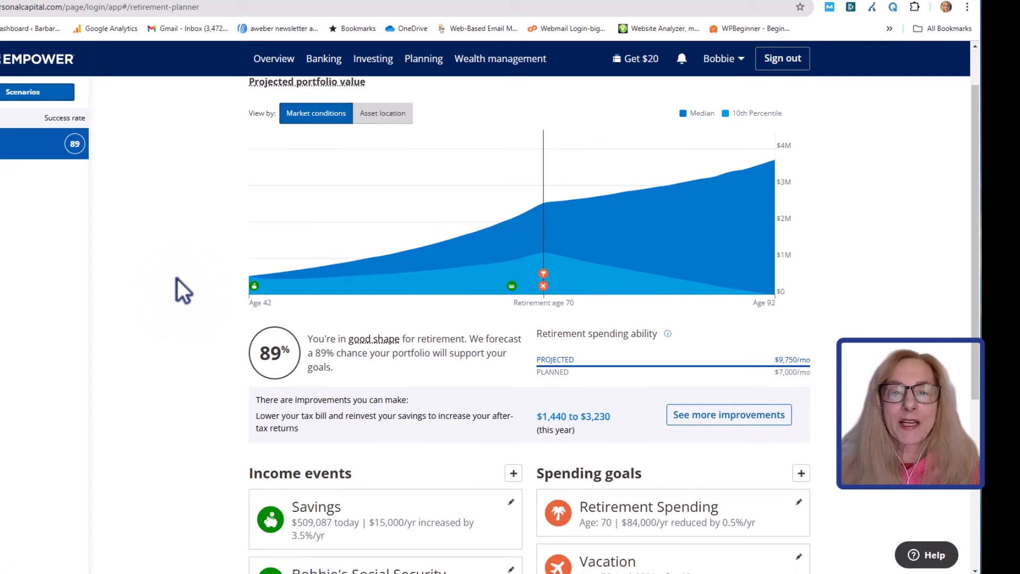
scroll(177, 278, up, 1)
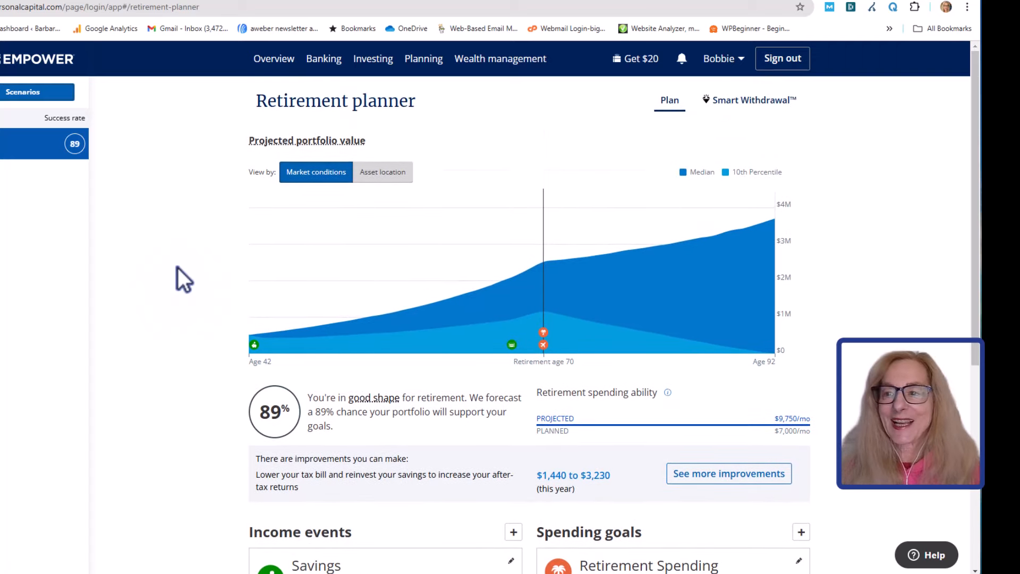
click(967, 8)
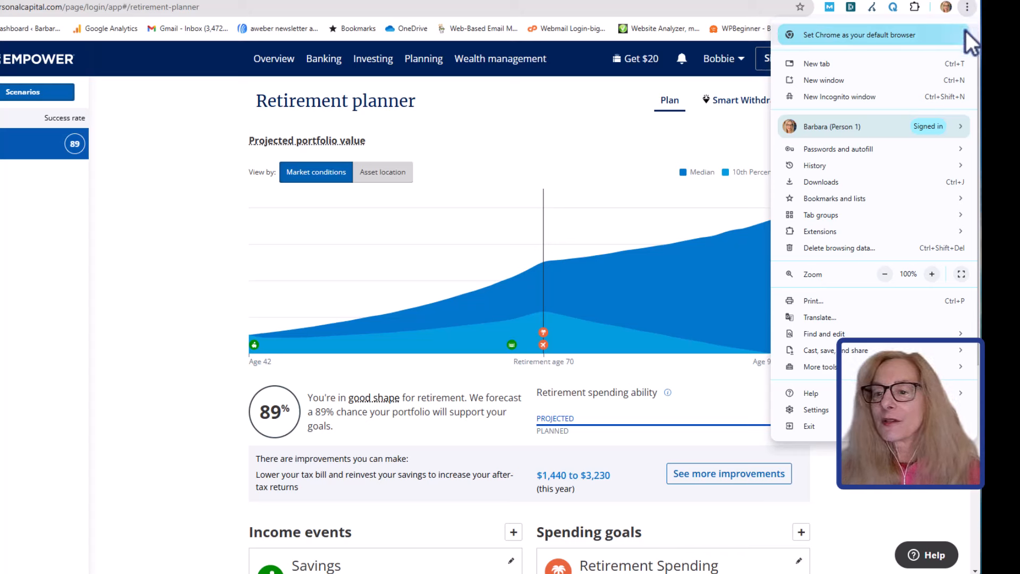
click(109, 295)
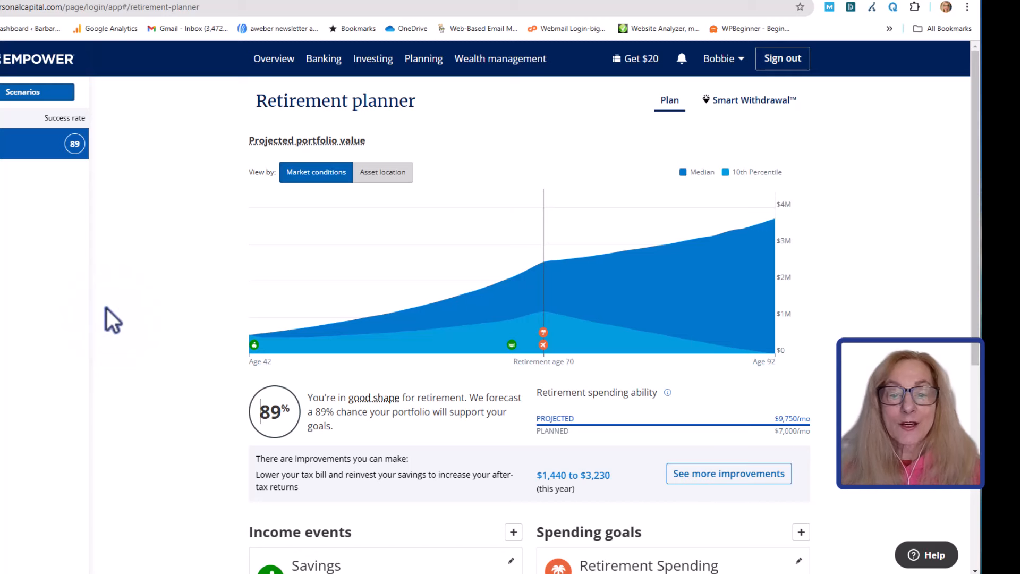
Step: Open the Savings income event, check the yearly savings amount, and save it with $15,000 per year
scroll(106, 307, down, 3)
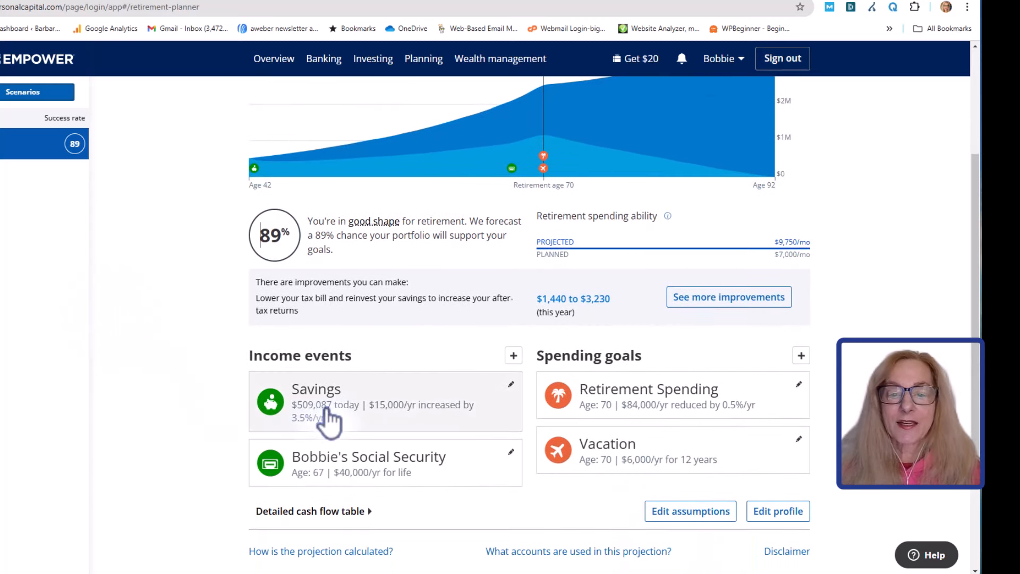
click(330, 416)
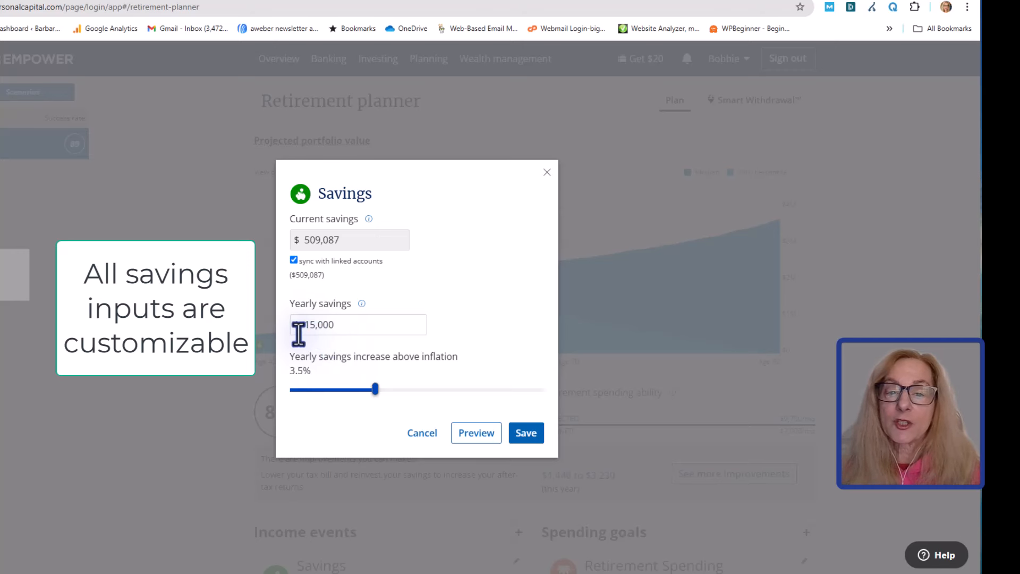
click(338, 324)
drag(337, 324, 298, 327)
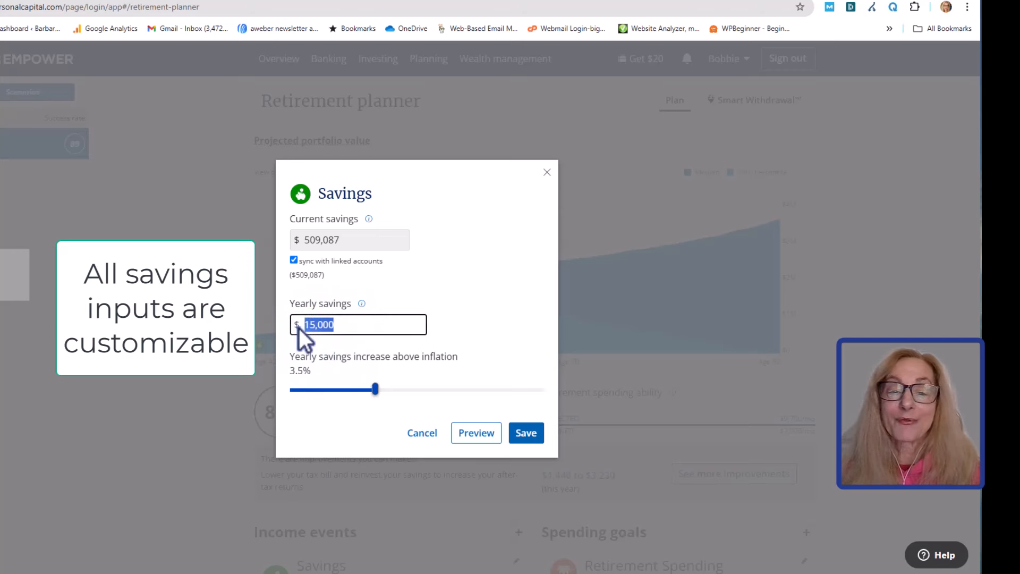
click(338, 325)
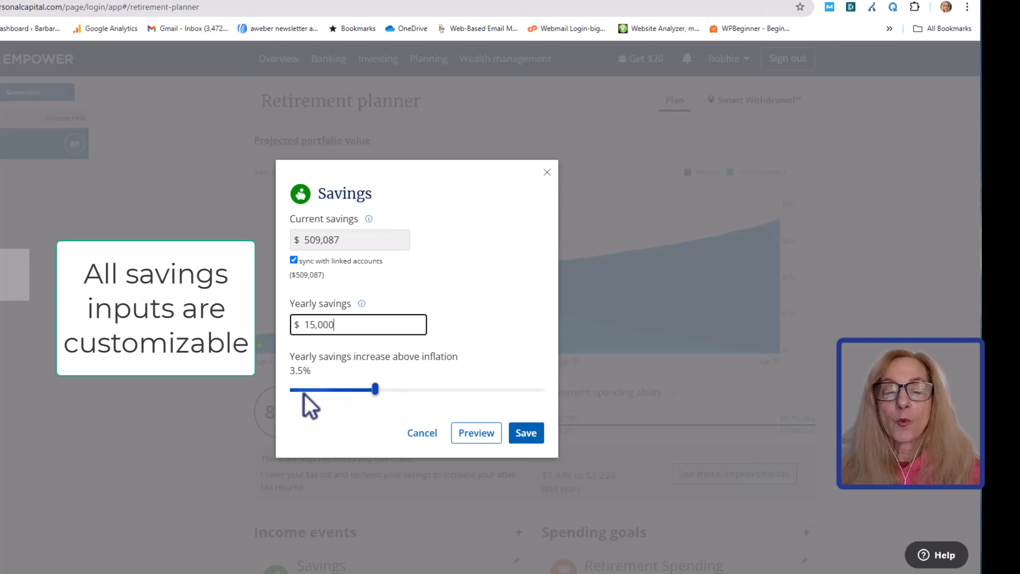
click(523, 433)
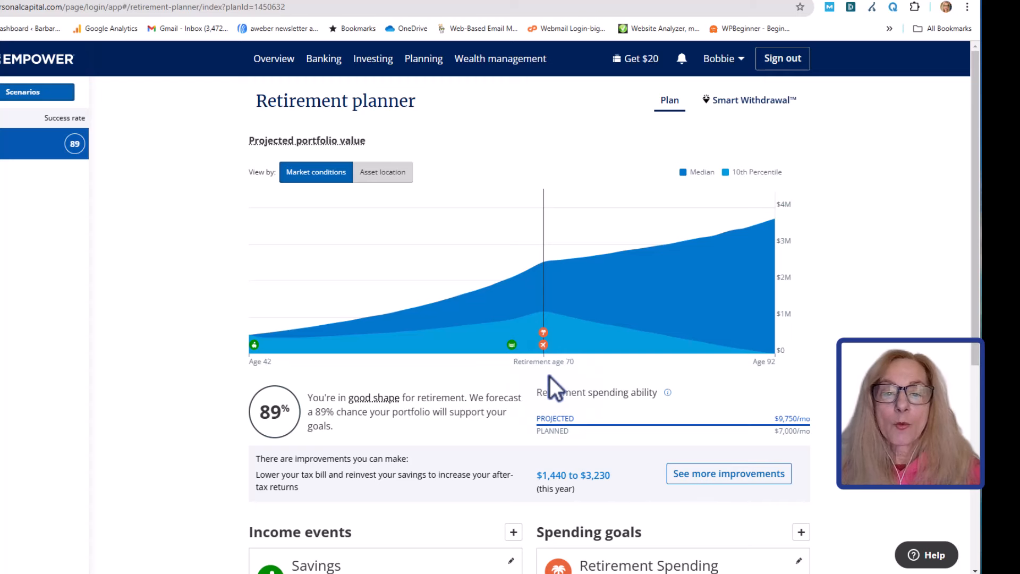
Step: Set the starting age of the Social Security income event to 68 and save the plan
scroll(422, 518, down, 3)
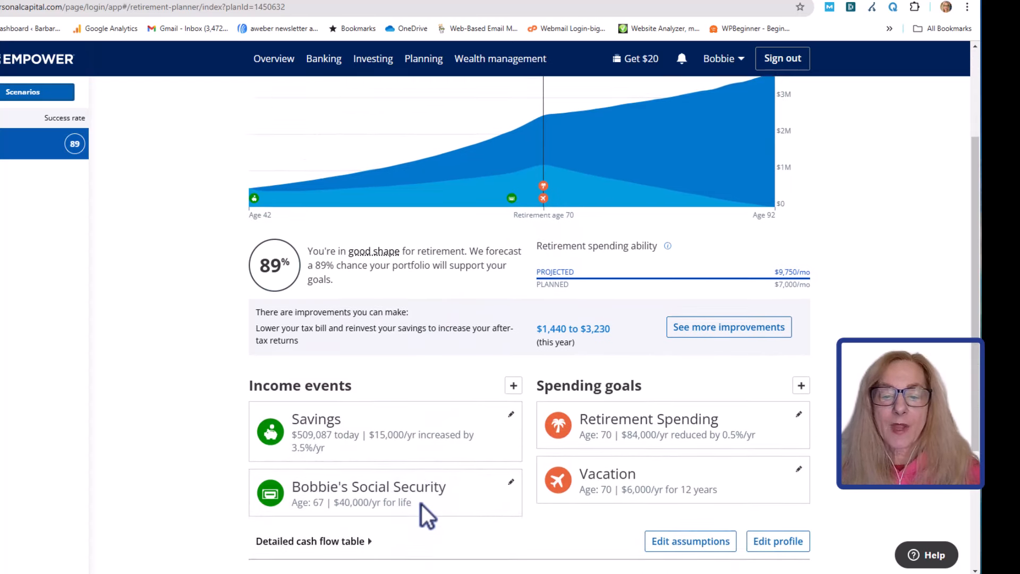
click(367, 452)
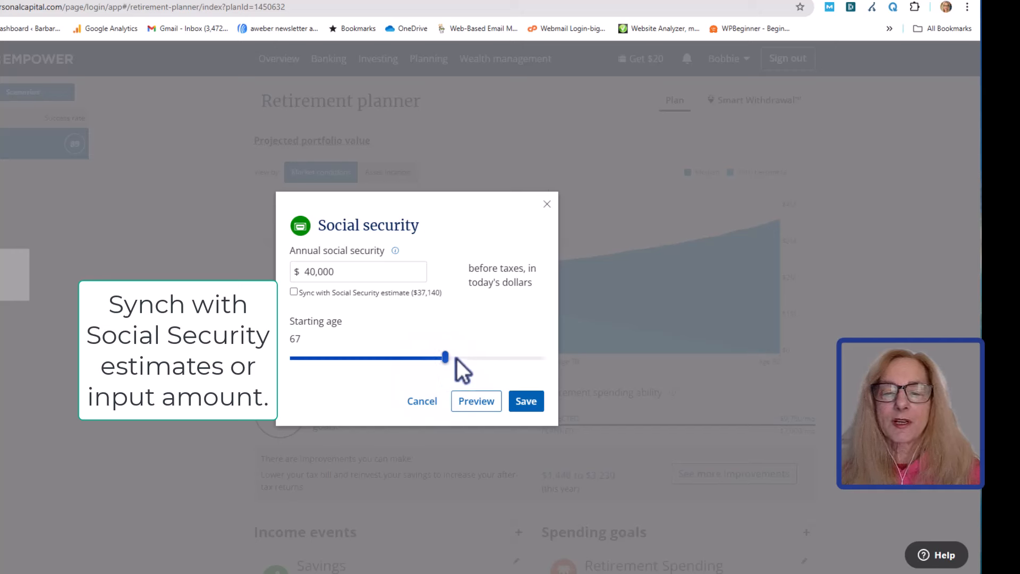
drag(446, 357, 488, 361)
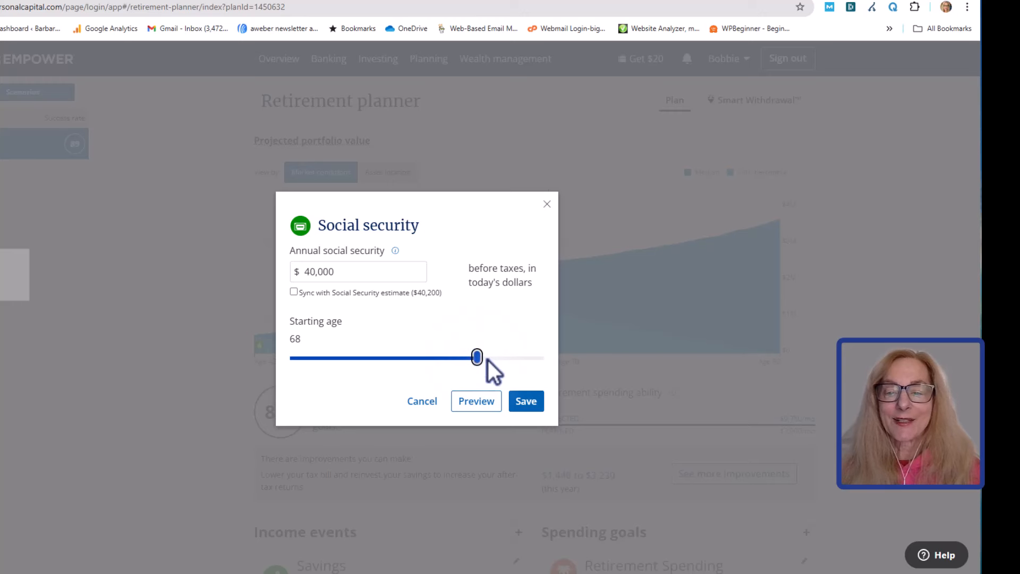
click(528, 407)
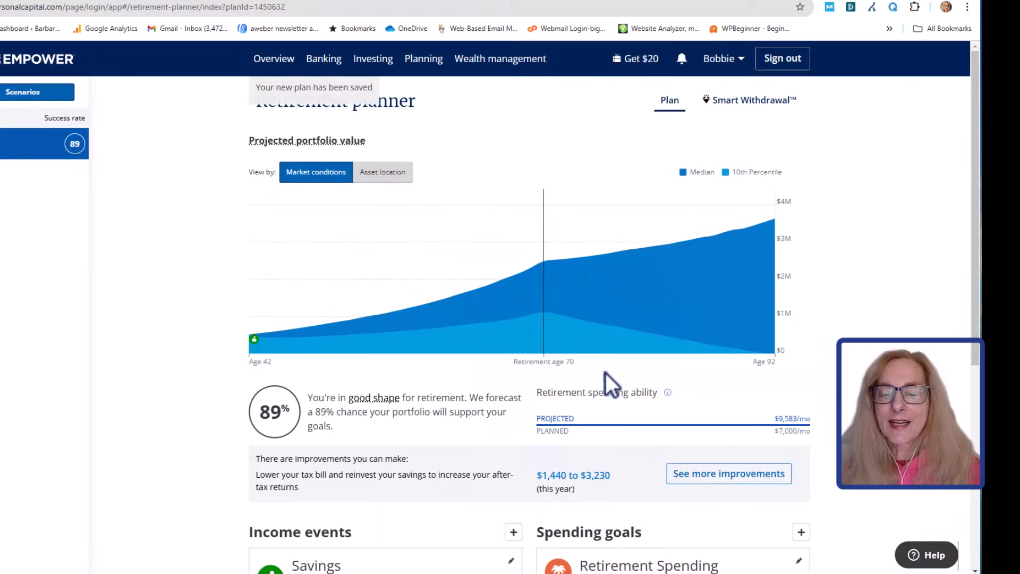
Step: Remove the yearly spending decrease from the Retirement Spending goal and save the plan
scroll(427, 435, down, 3)
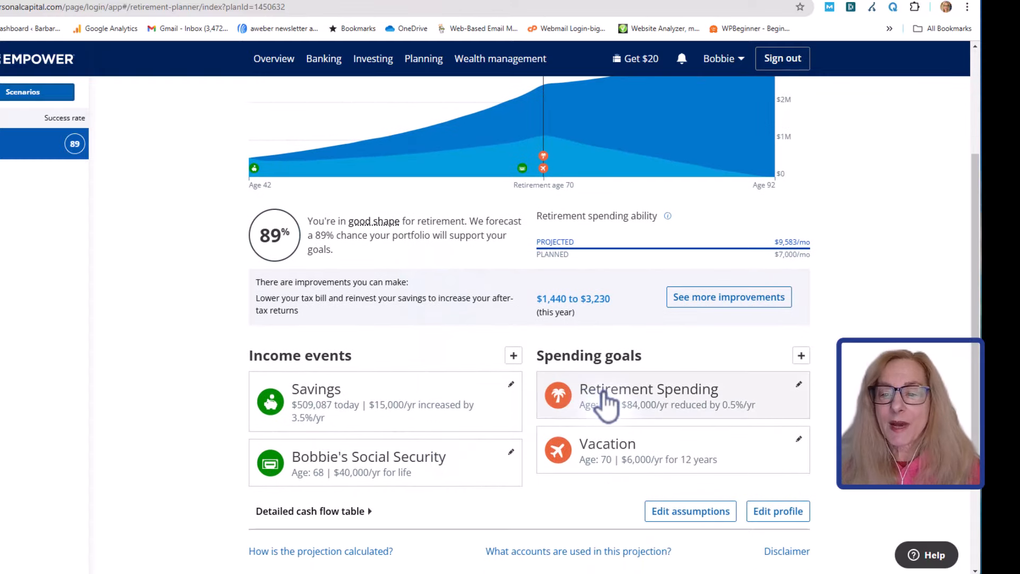
click(603, 394)
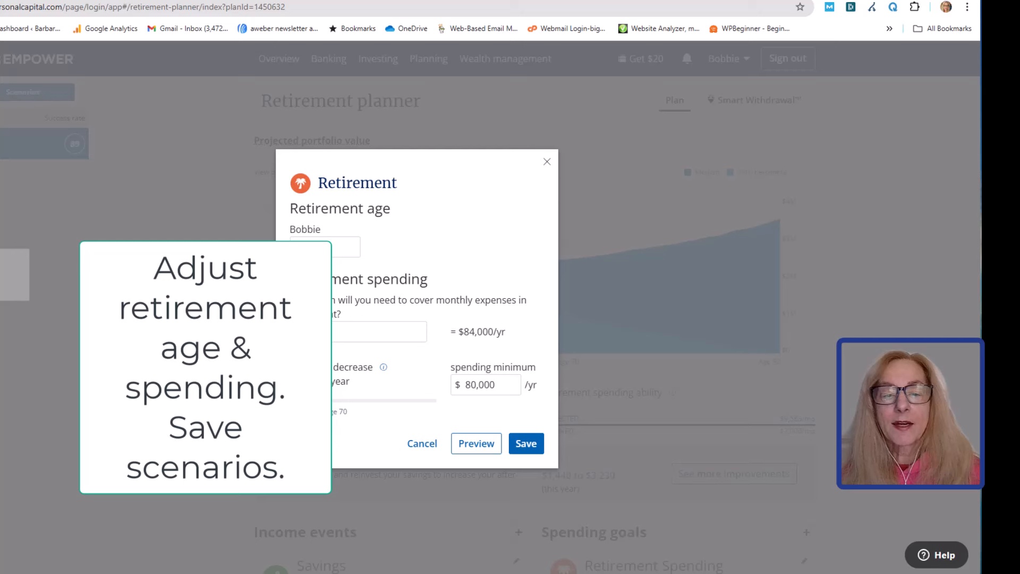
drag(308, 401, 291, 401)
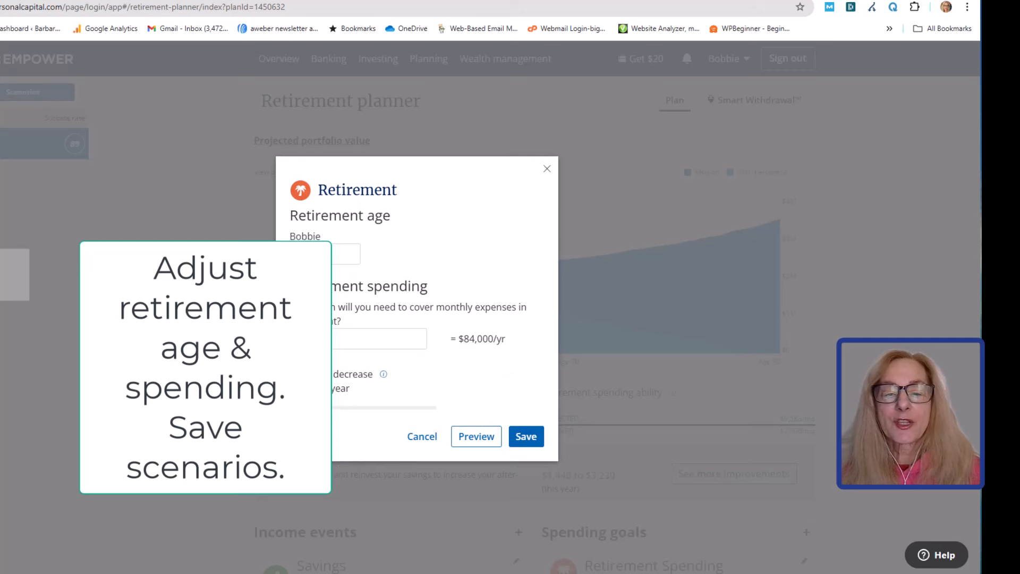
click(526, 436)
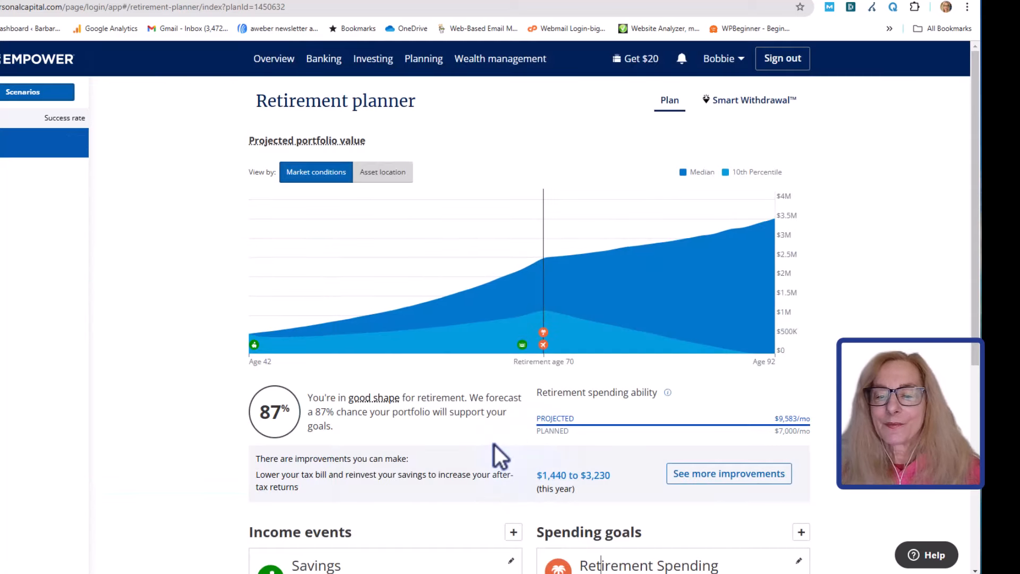
Step: Open the Vacation spending goal, check its amount, frequency, start age and duration, and save it
scroll(494, 444, down, 4)
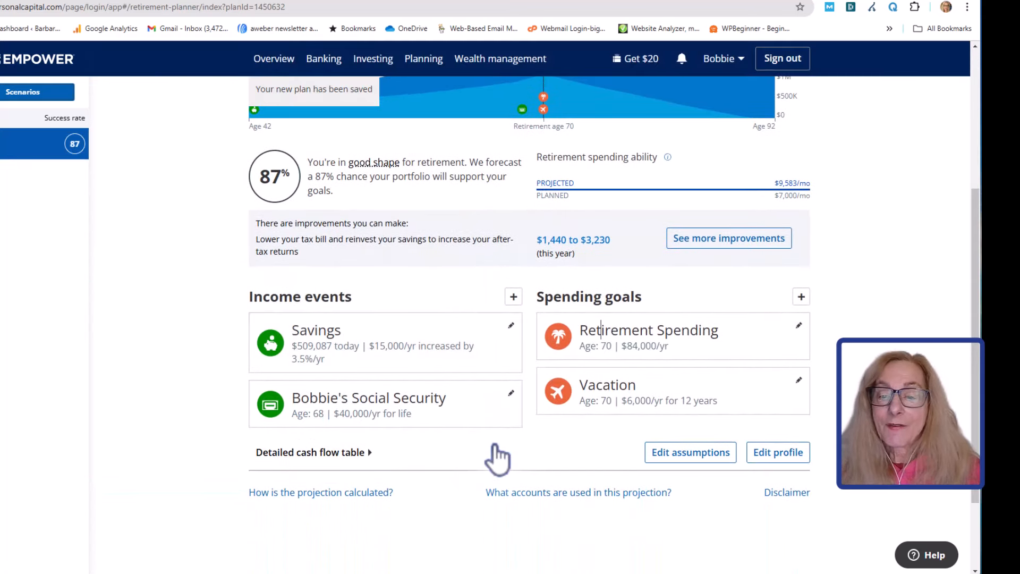
click(594, 417)
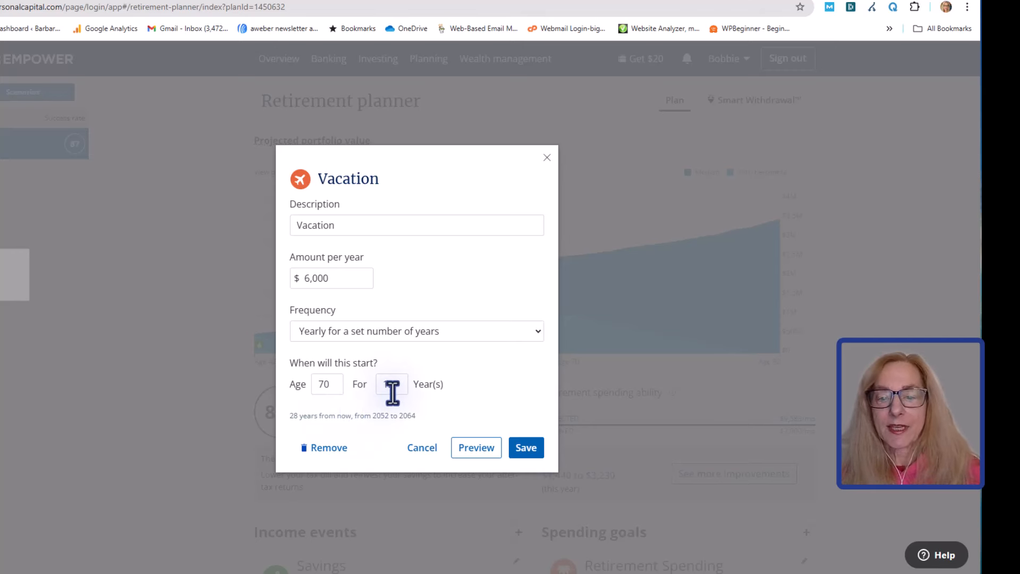
click(529, 446)
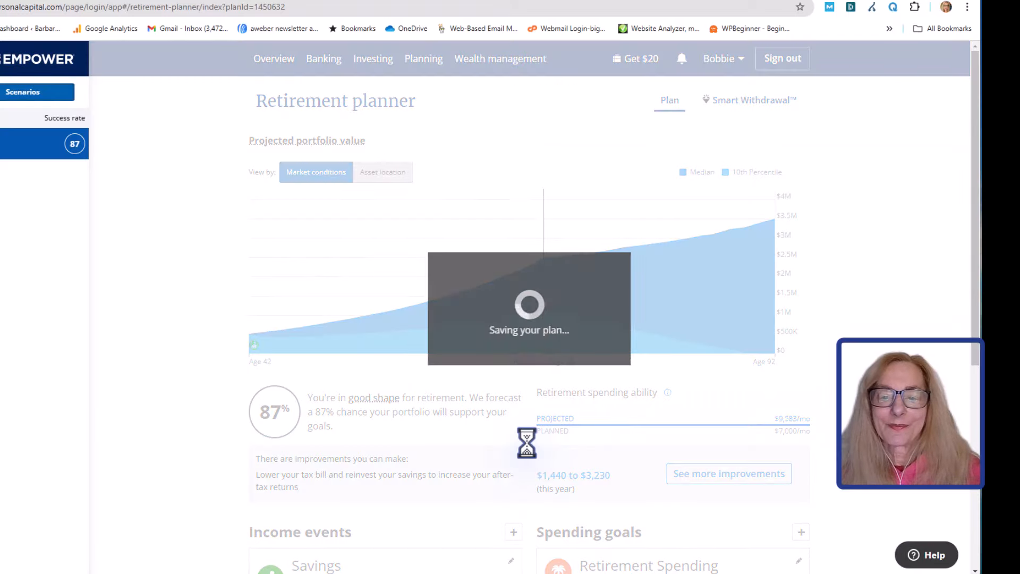
Step: Review the types of income events that can be added to the plan and close the list without adding one
scroll(154, 430, down, 1)
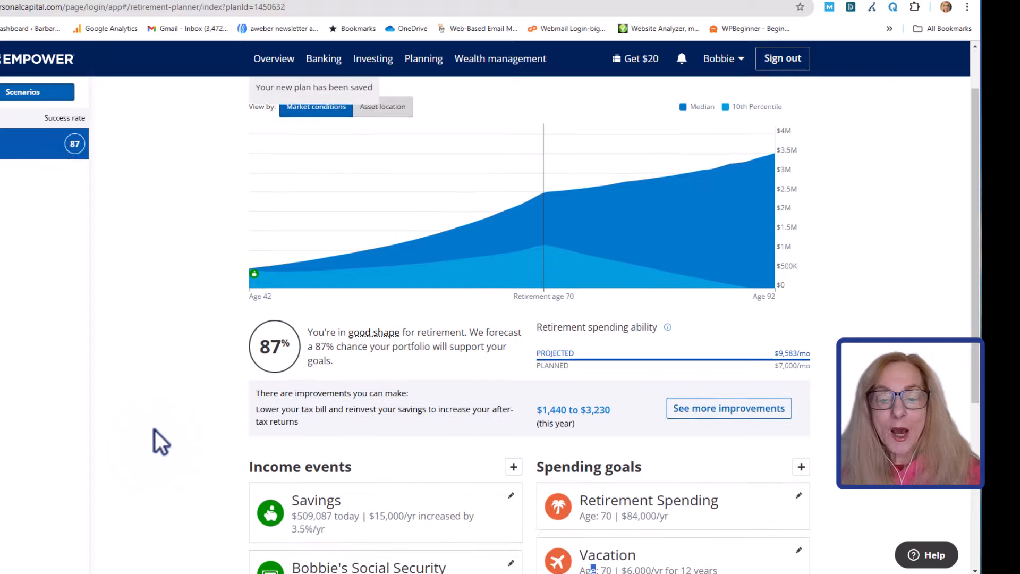
scroll(154, 430, down, 3)
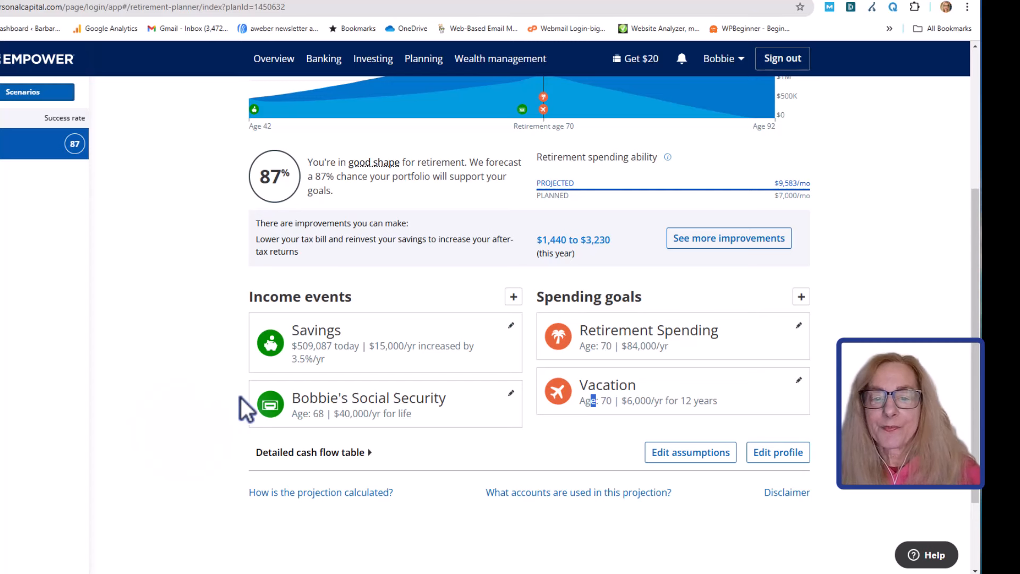
click(513, 296)
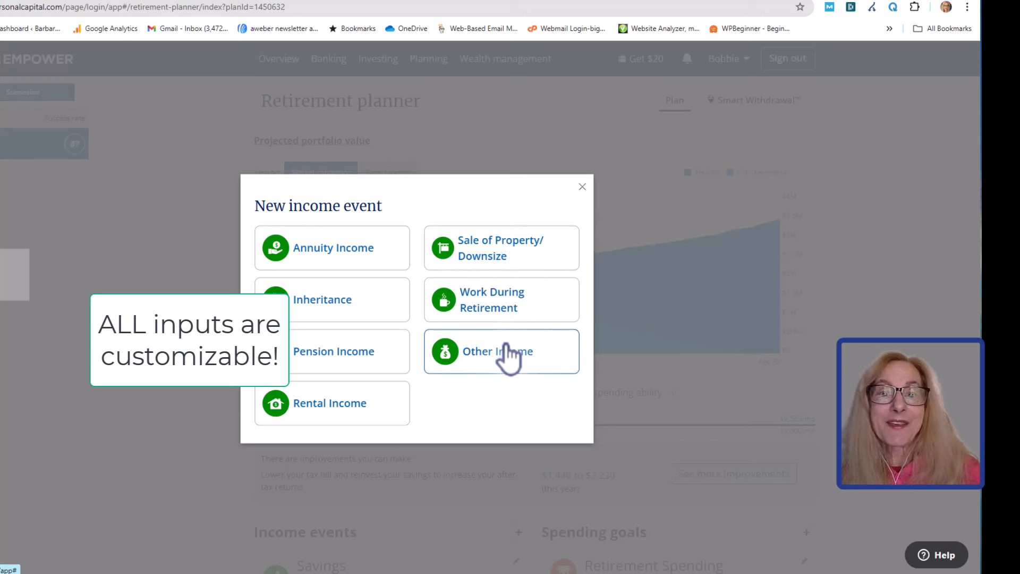
click(582, 187)
Step: Review the types of spending goals that can be added to the plan and close the list without adding one
scroll(659, 463, down, 3)
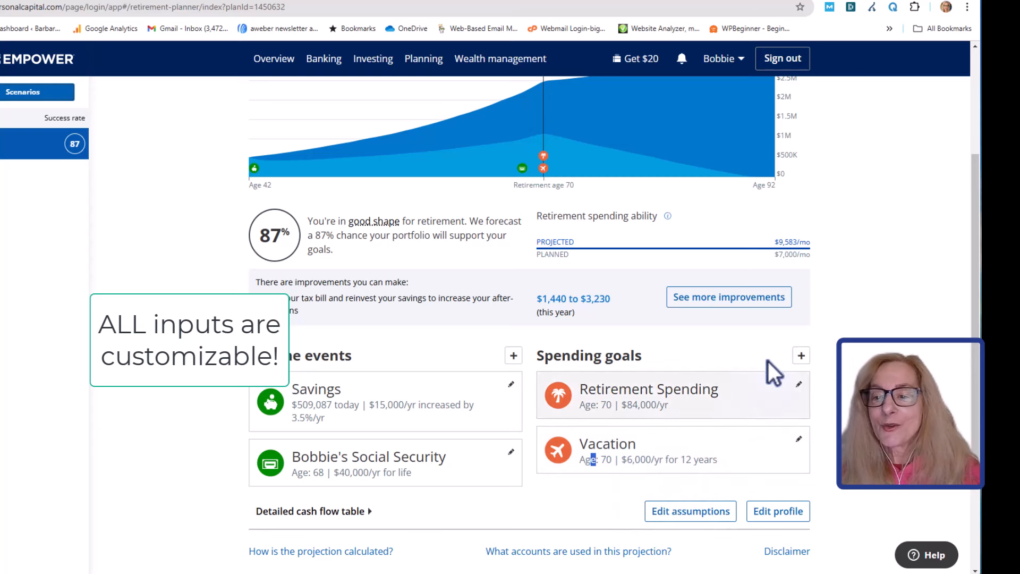
click(802, 355)
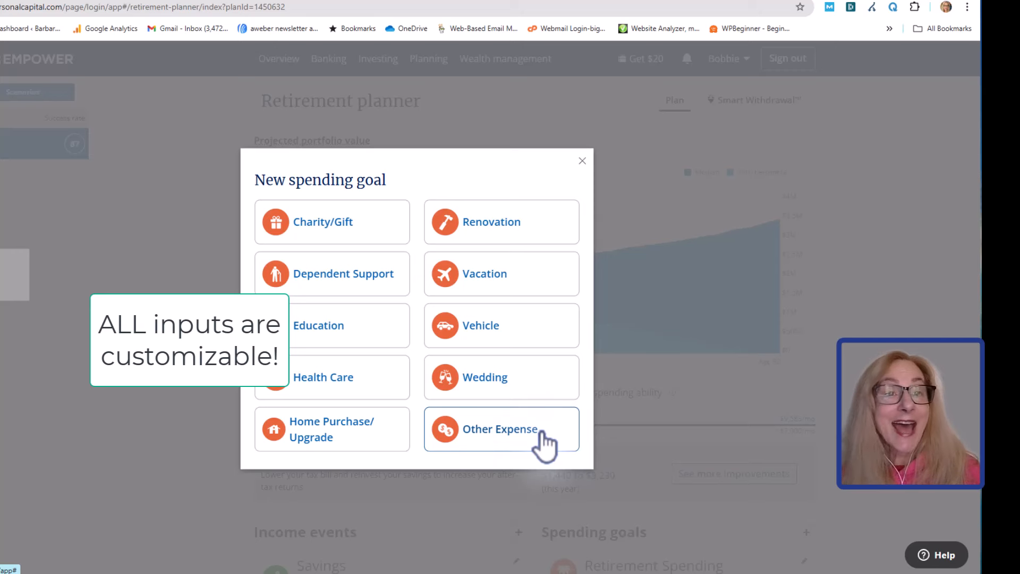
click(582, 162)
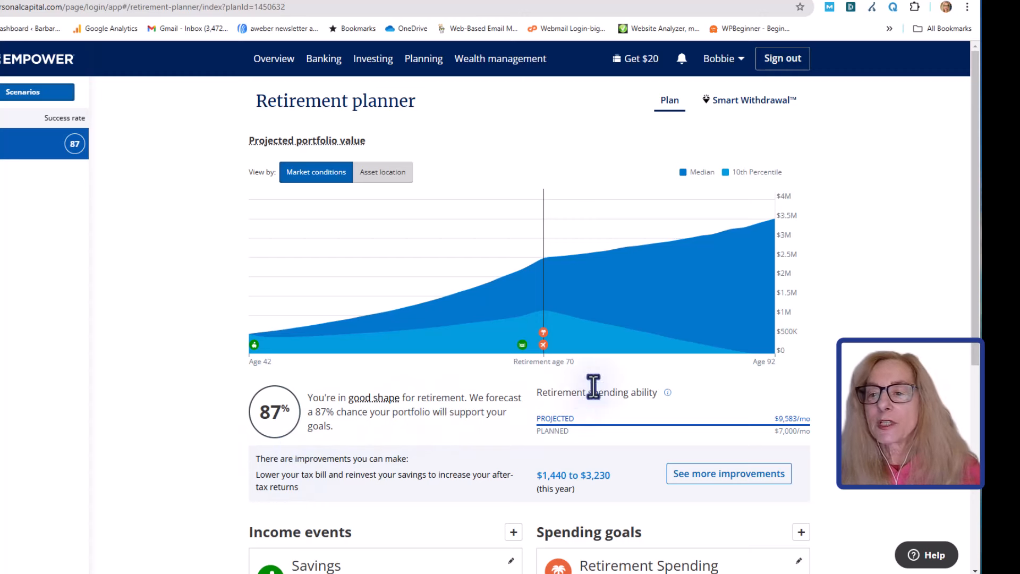
Step: Open the suggested plan improvements and read the recommendations on asset allocation and lowering the tax bill
mouse_move(772, 277)
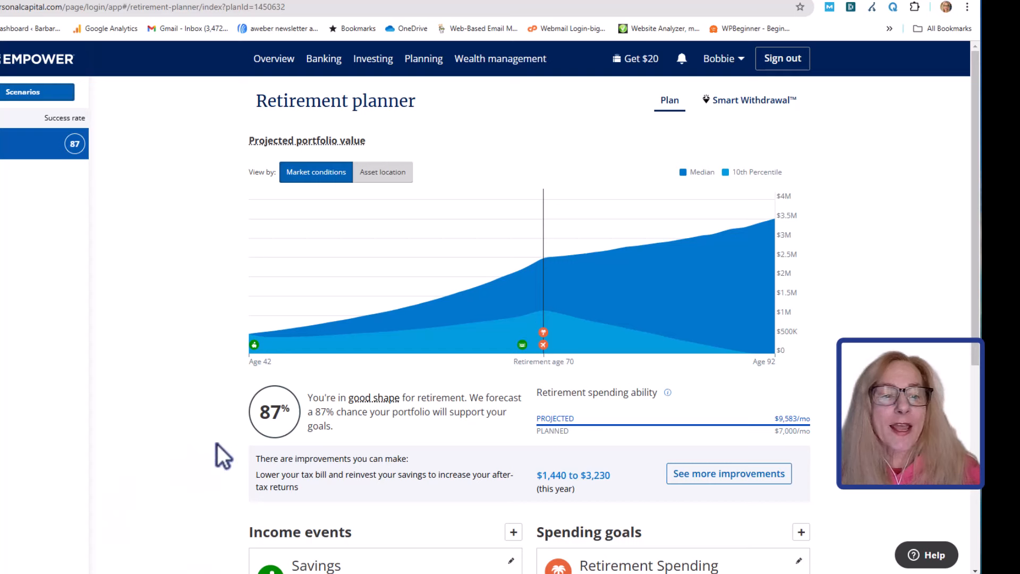
scroll(154, 369, down, 3)
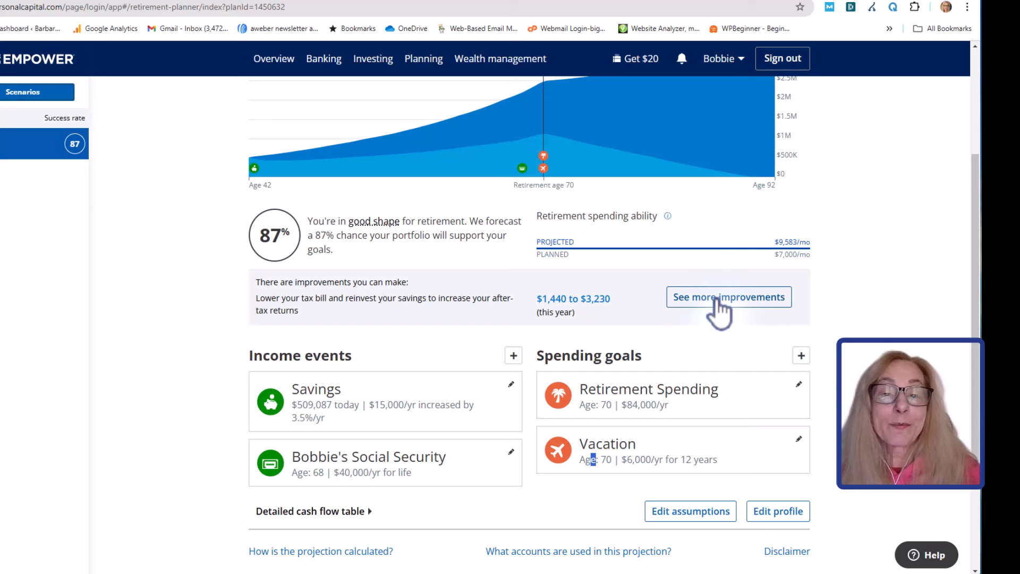
click(717, 299)
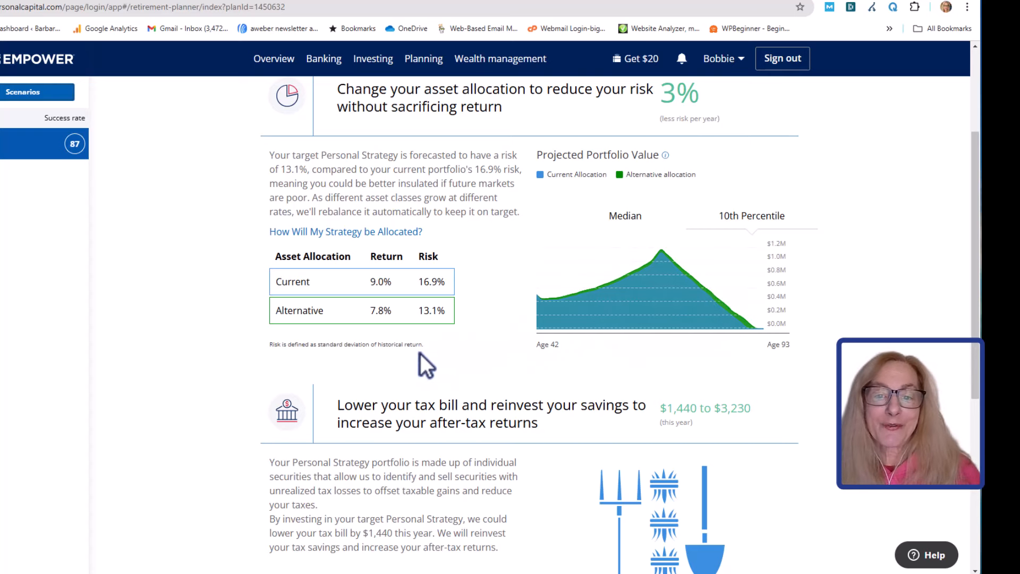
scroll(382, 359, down, 4)
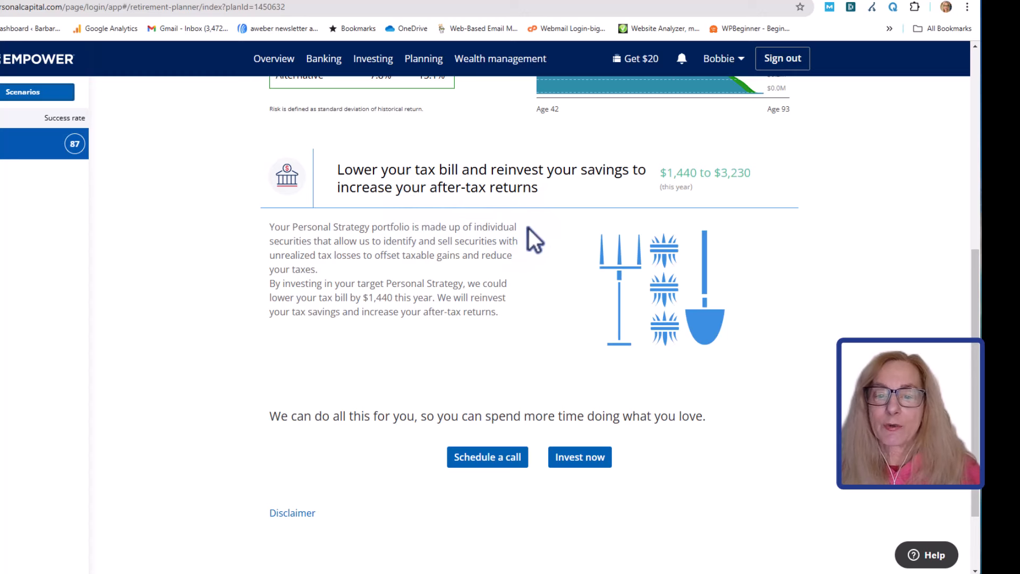
scroll(526, 226, down, 2)
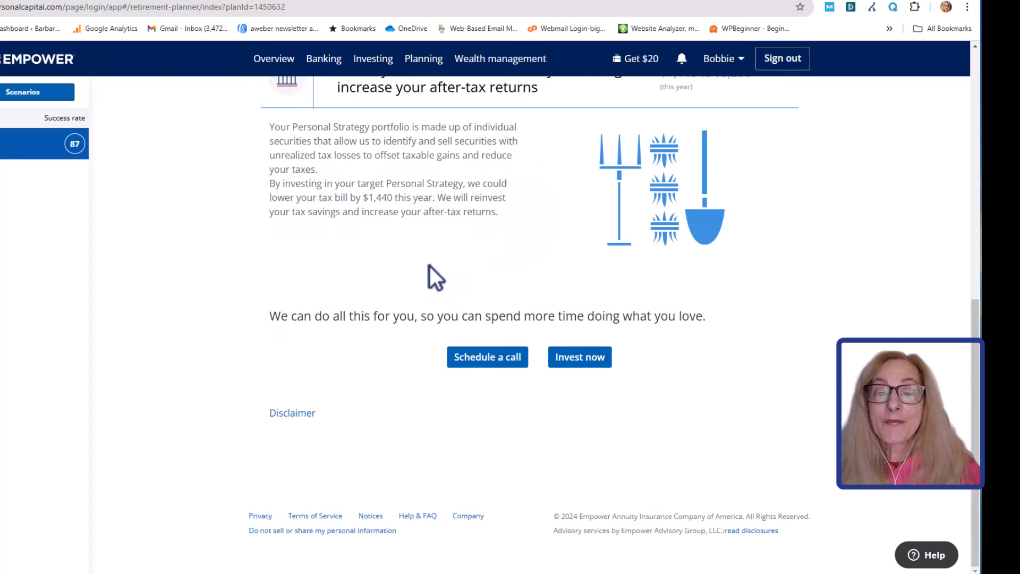